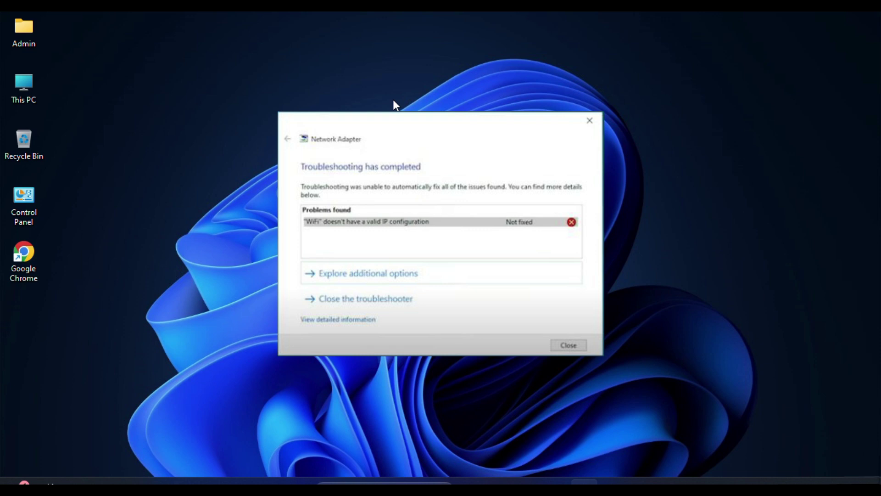
- Close the Network Adapter troubleshooter that reported the Wi-Fi IP configuration problem as not fixed
key(alt+F4)
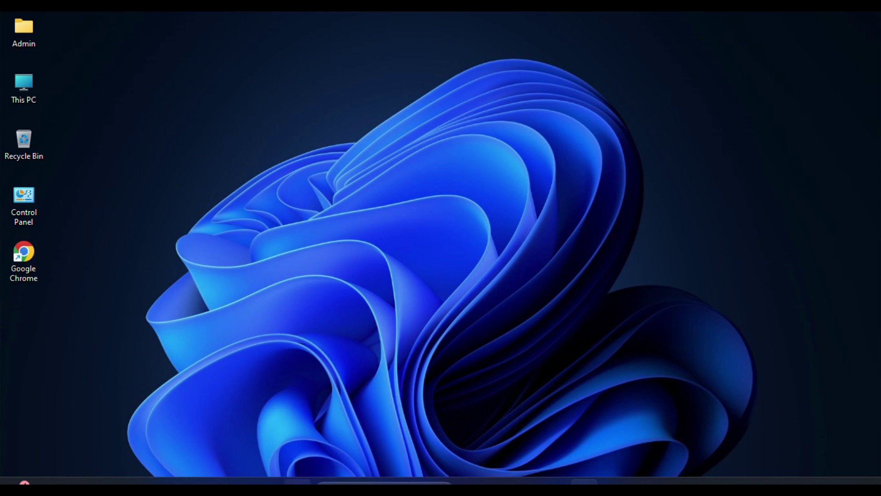
- Turn Wi-Fi off and back on in Settings > Network & internet, then close Settings
key(super)
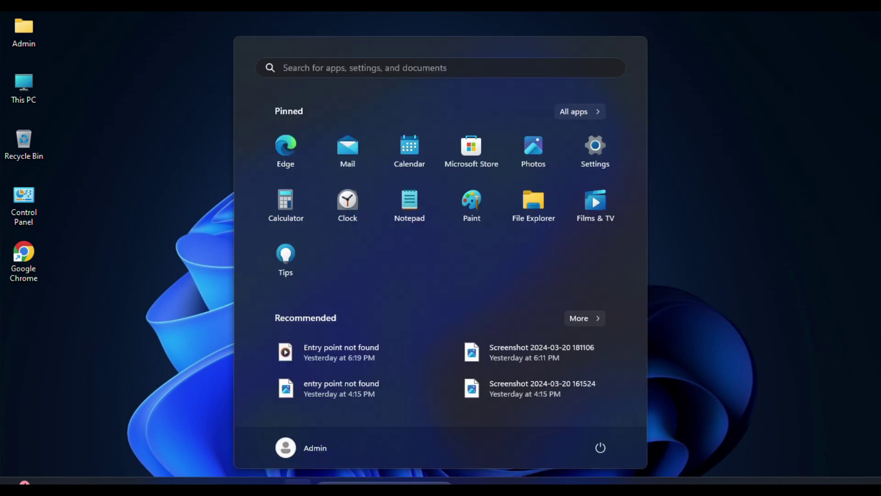
click(595, 156)
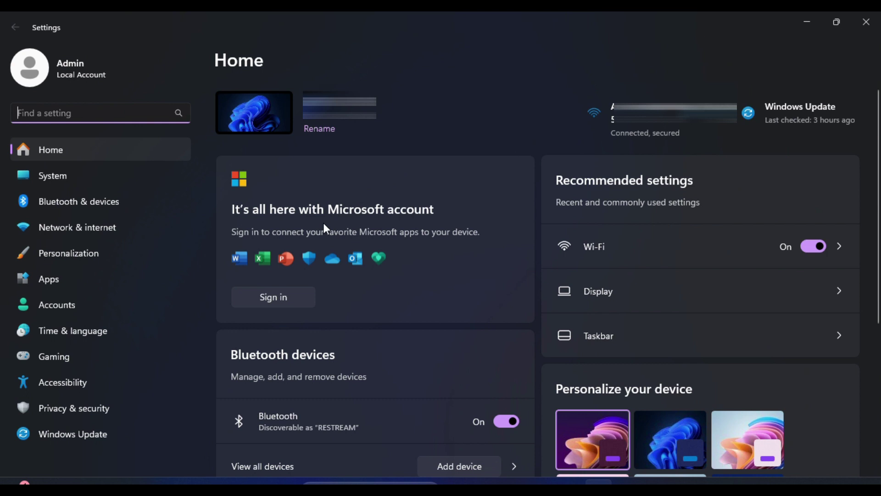
click(100, 236)
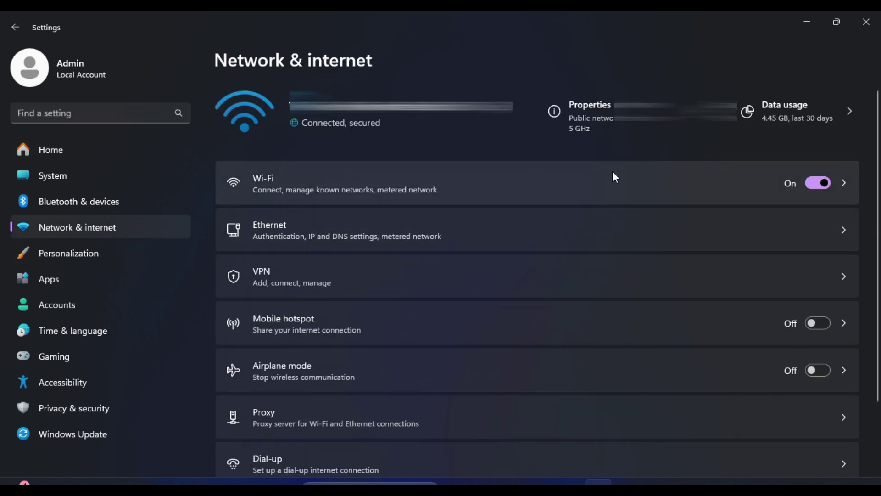
click(812, 183)
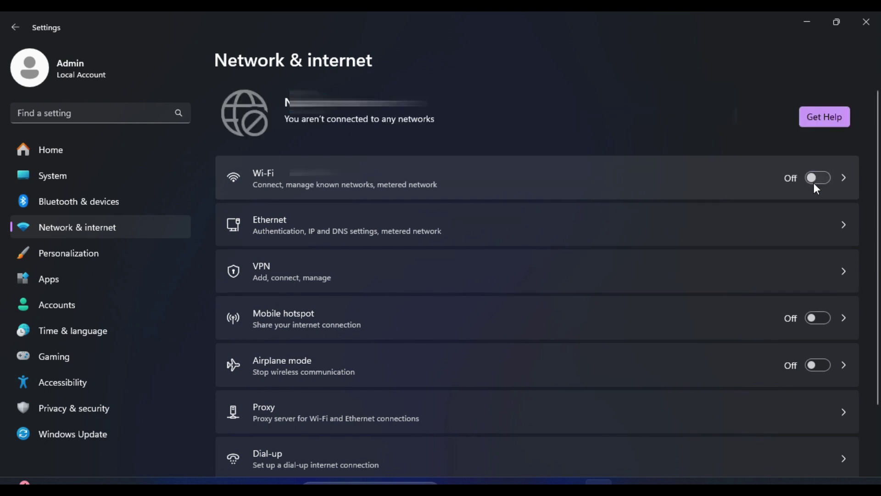
click(825, 184)
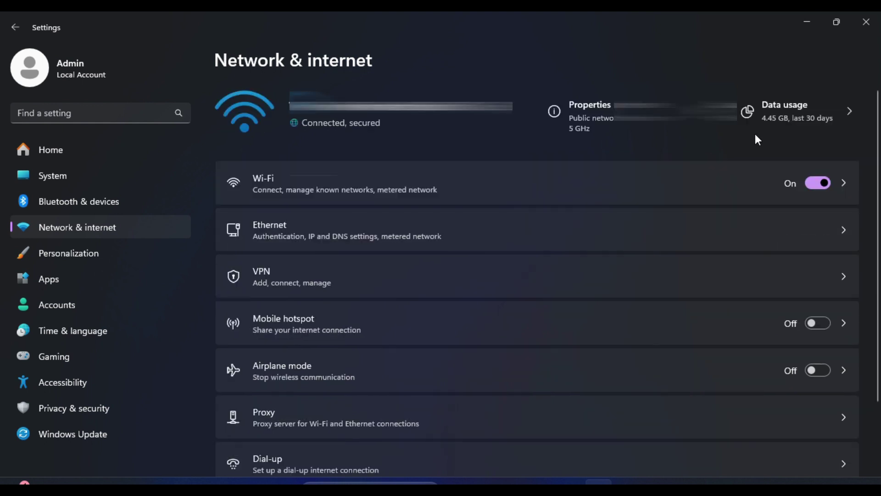
click(866, 23)
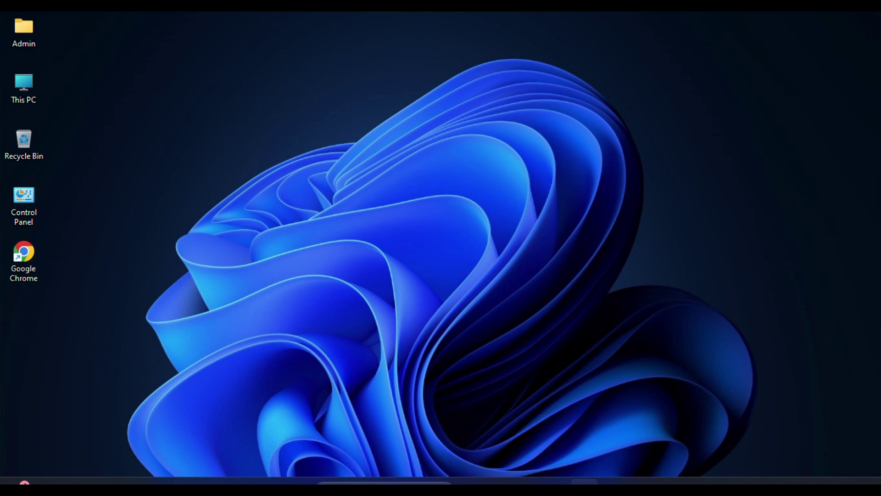
- Launch Command Prompt as administrator from a 'cmd' search and enter ipconfig /release
click(349, 481)
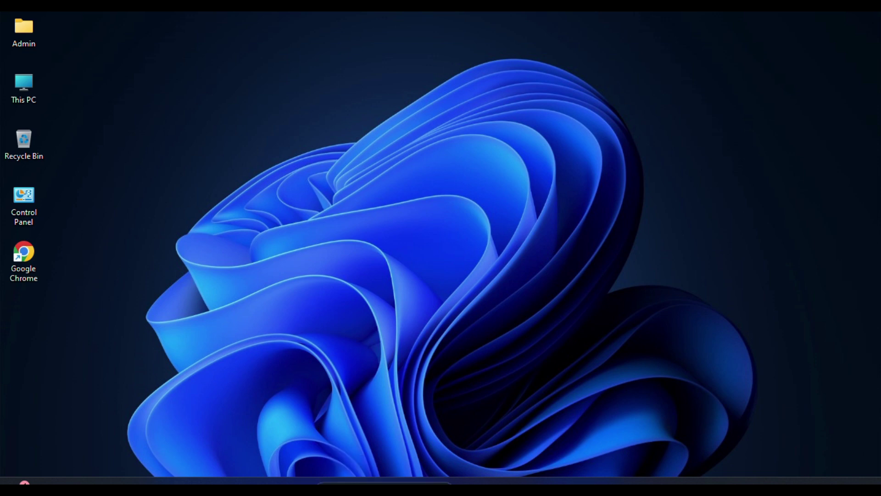
text(cmd)
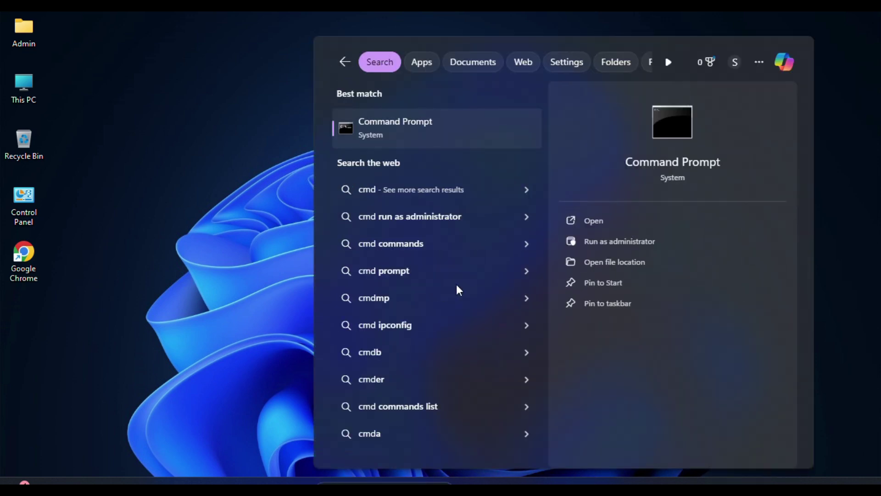
right_click(456, 131)
click(514, 142)
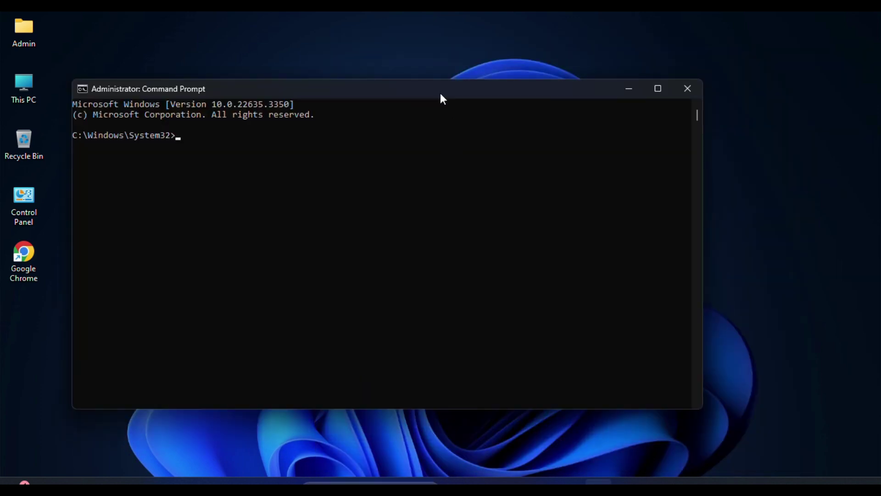
drag(439, 87, 489, 80)
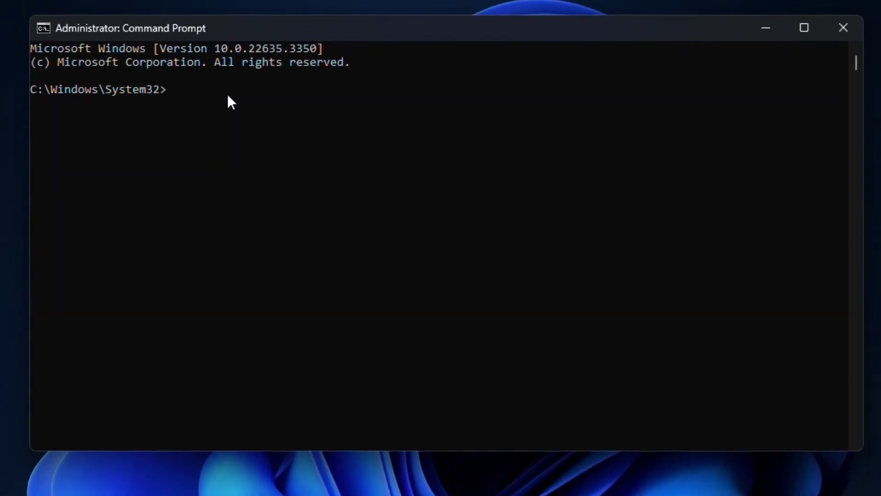
text(ipconfig)
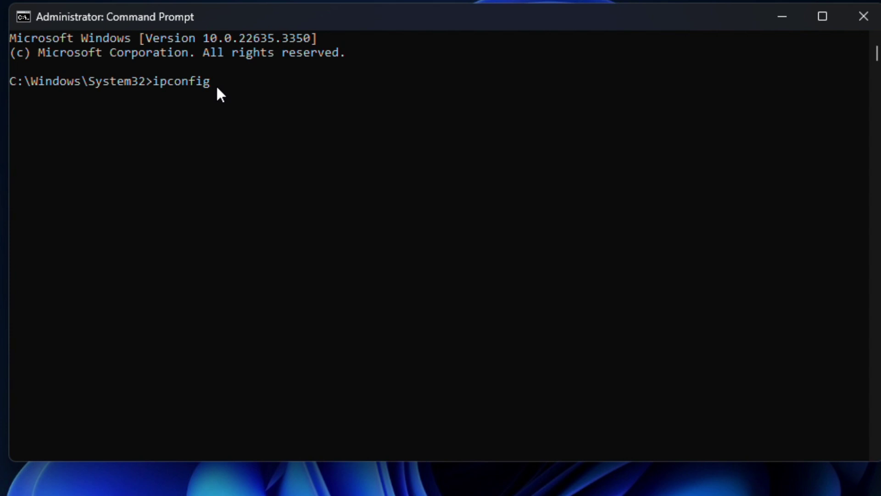
text( /release)
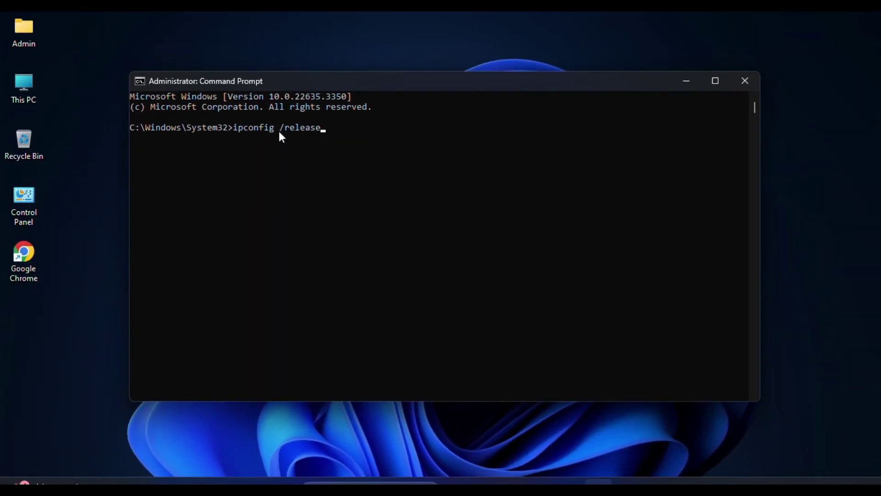
- Run ipconfig /release and ipconfig /renew, restoring the Wi-Fi IPv4 address 192.168.1.5
key(Return)
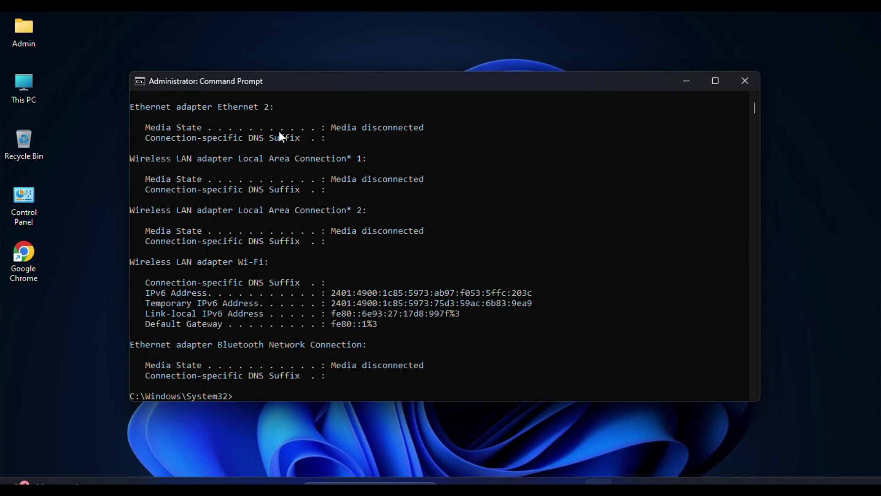
text(ipconfig /renew)
key(Return)
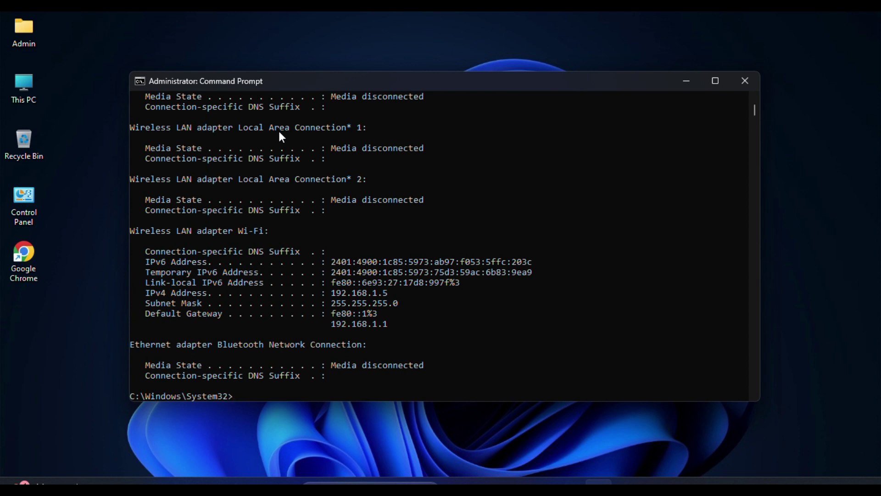
text(netsh winsock reset)
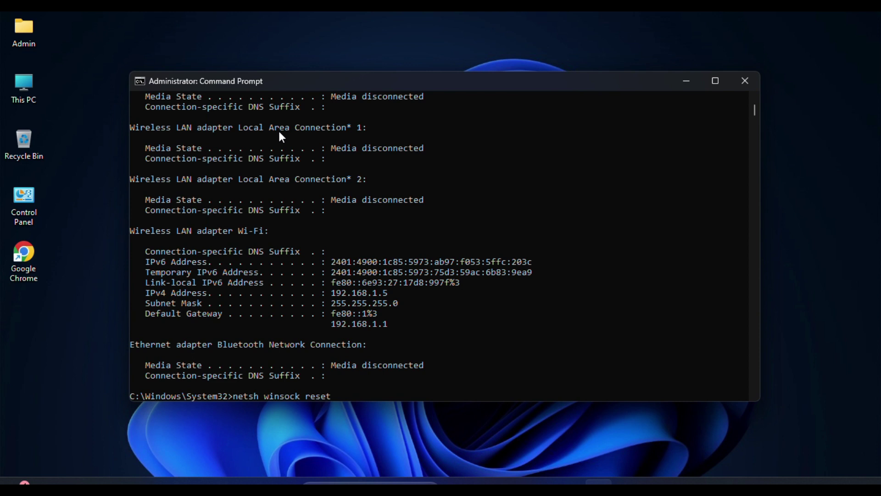
- Run netsh winsock reset and netsh winsock reset catalog, both reporting the Winsock Catalog reset
key(Return)
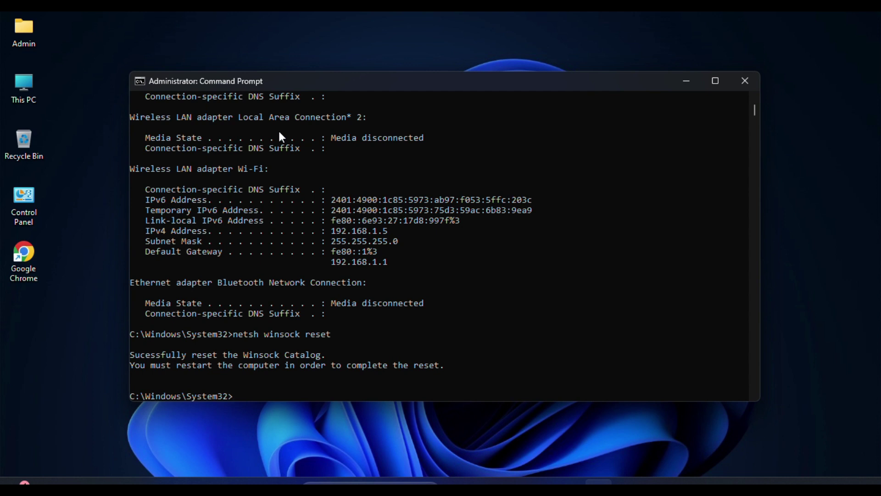
text(netsh winsock reset)
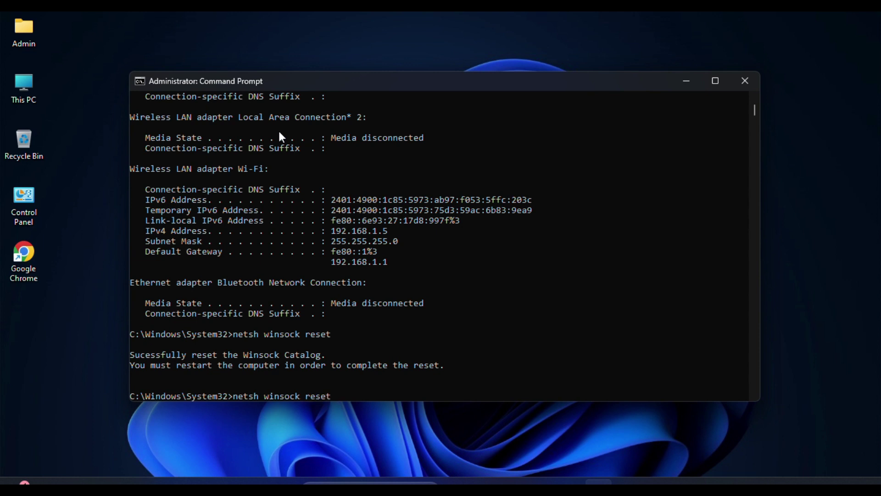
text( catalog)
key(Return)
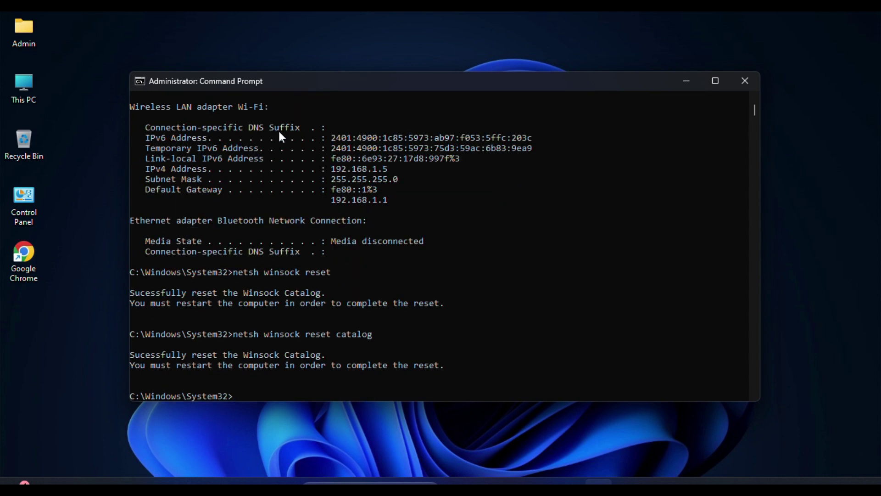
text(netsh int ip reset resetlog)
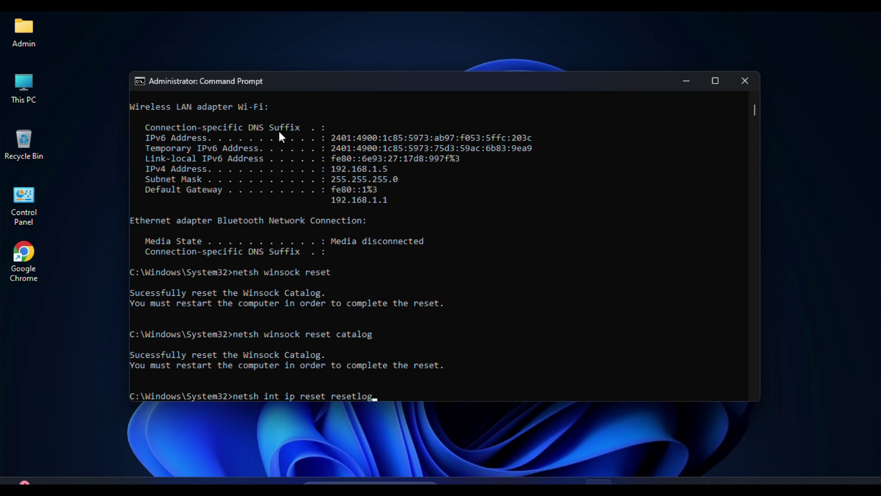
- Fix the typo, then run netsh int ip reset resetlog.txt and ipconfig /flushdns
text(.txt)
key(Return)
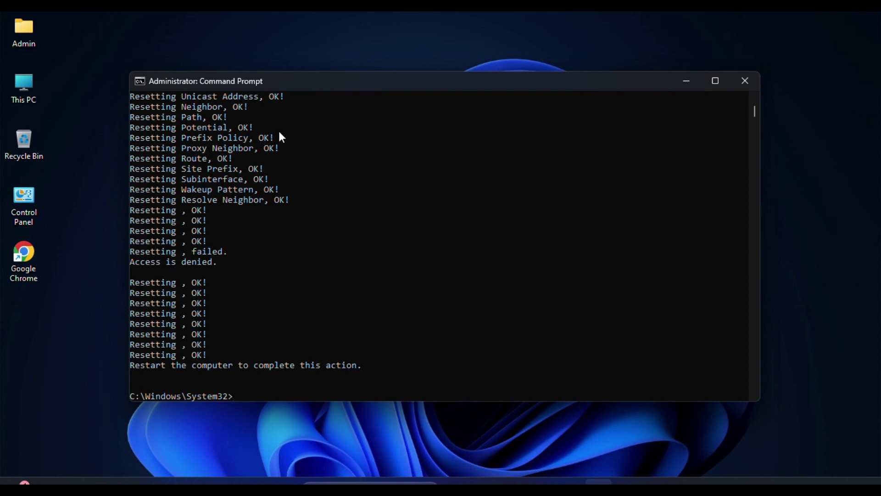
text(ipconfig /flushdns)
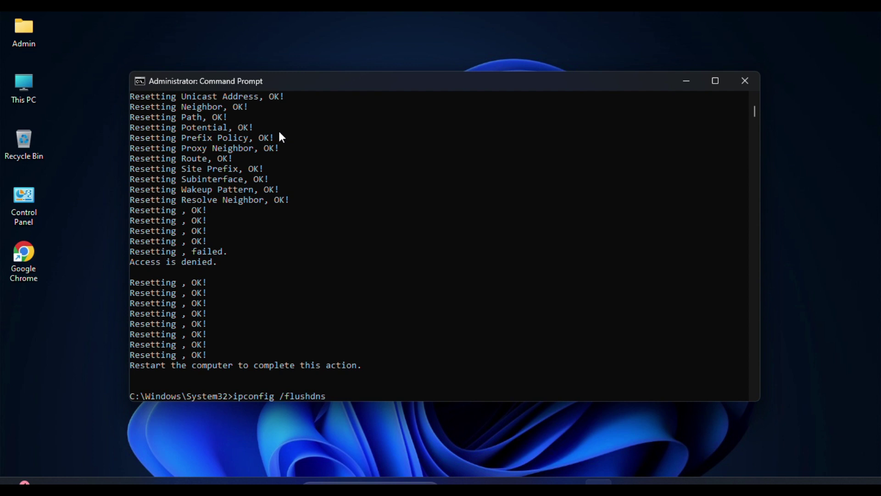
key(Return)
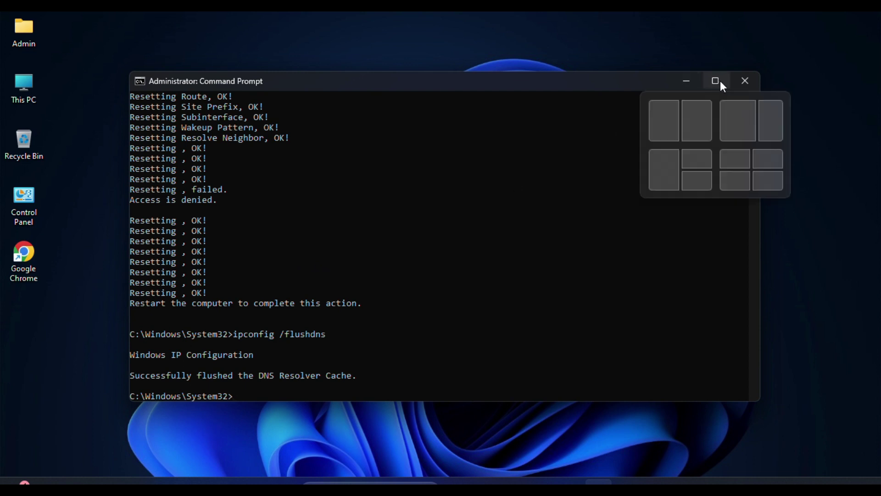
- Exit the console and go to Advanced network settings under Network & internet in Settings
text(exit)
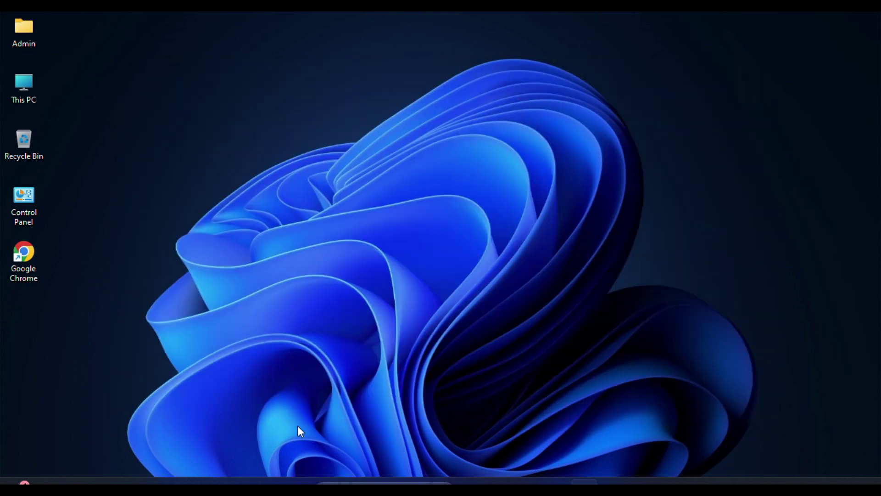
click(292, 484)
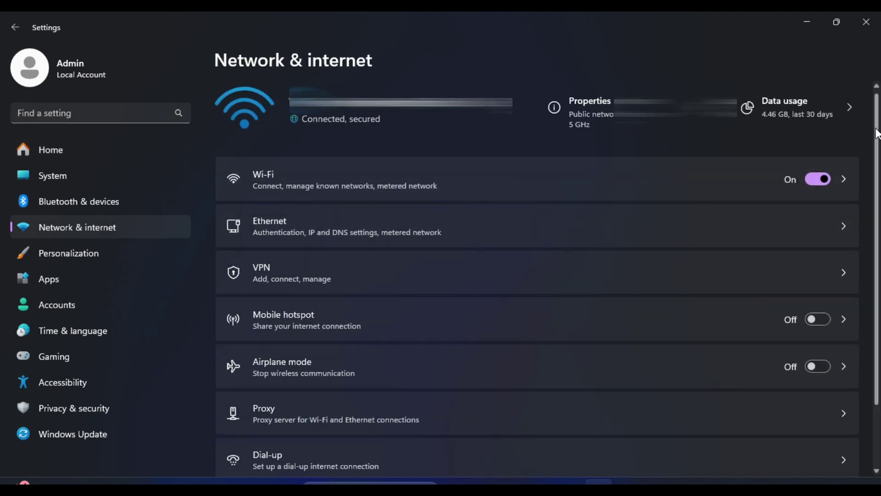
drag(878, 134, 871, 212)
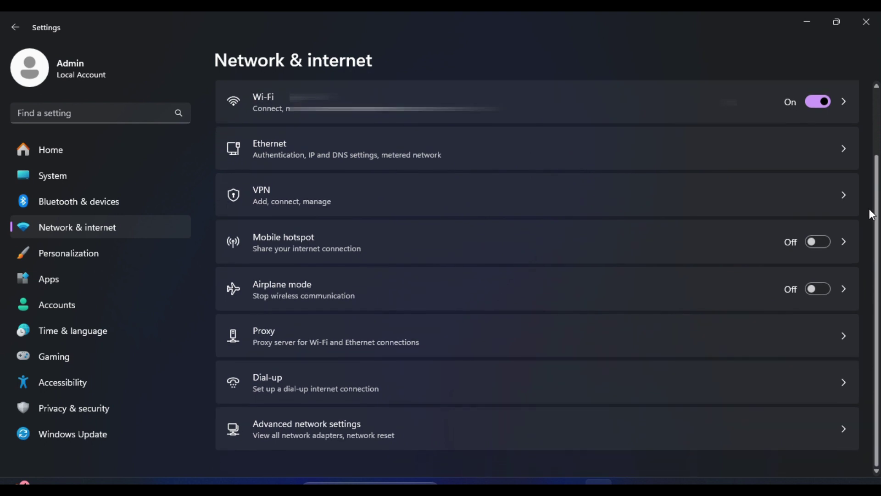
click(304, 432)
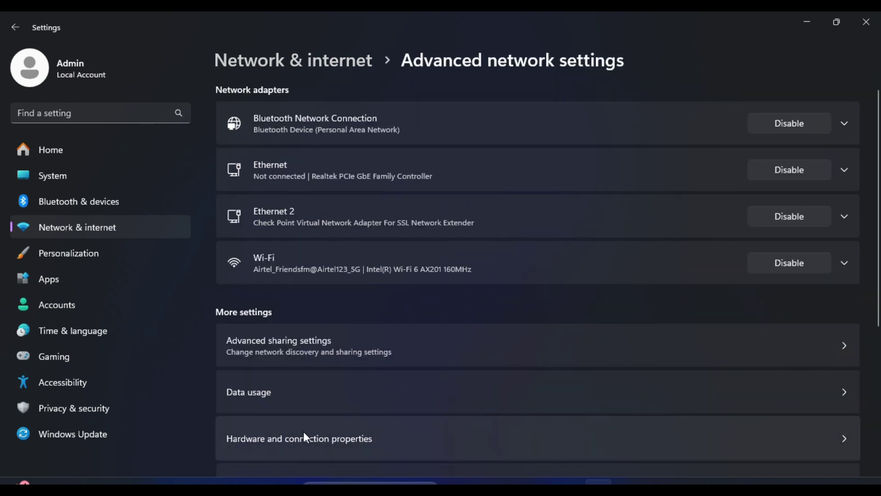
drag(878, 210, 875, 372)
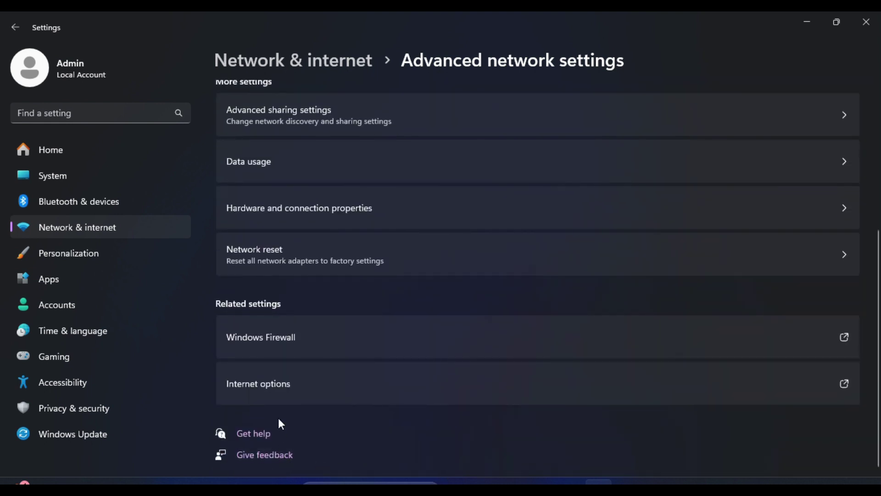
- Open Network reset and choose Reset now to bring up the reset confirmation
click(308, 253)
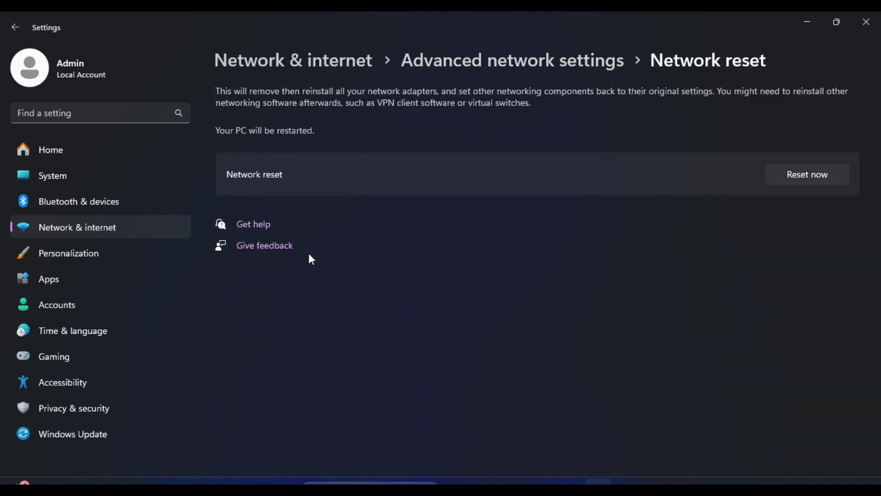
click(808, 175)
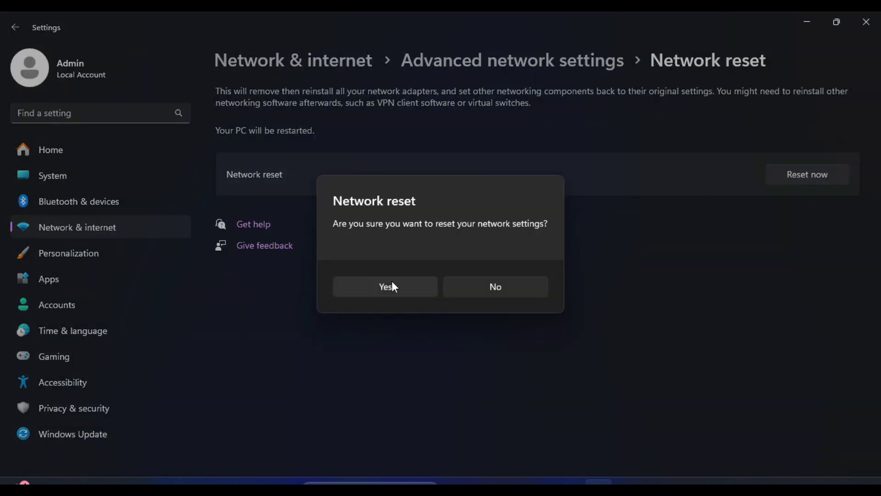